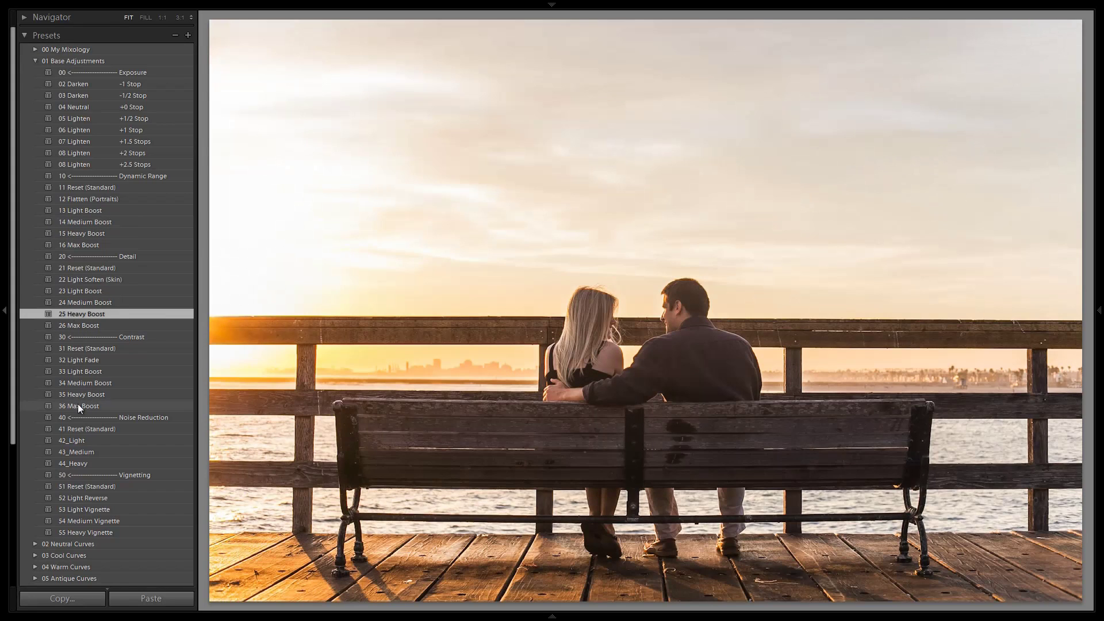
Step: Apply the 36 Max Boost, 42_Light and 54 Medium Vignette presets to the pier photo in turn
left_click(78, 405)
left_click(87, 441)
left_click(98, 520)
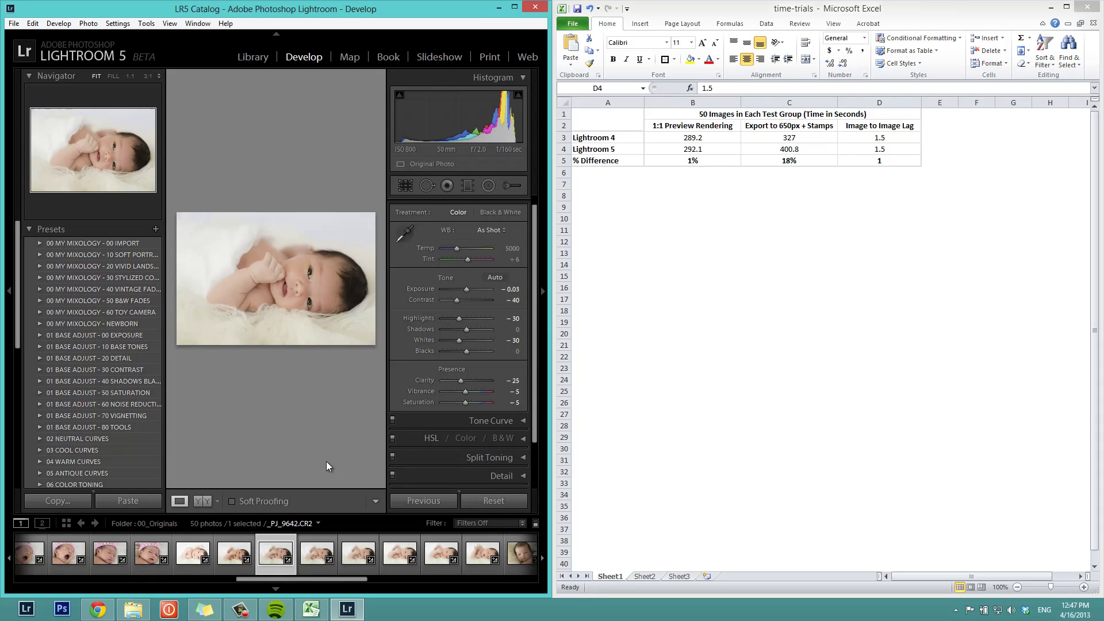
Step: In File Explorer, browse C: > WIP > 04_PROJECT WIP > LR4 vs LR5 Testing
left_click(133, 609)
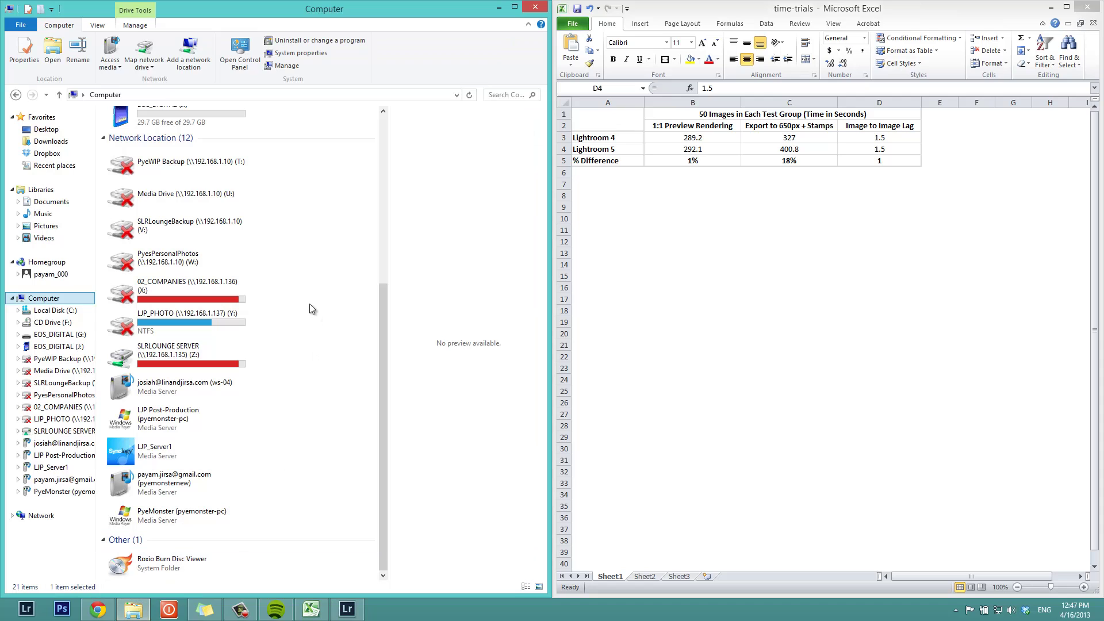
scroll(310, 299, "up", 5)
double_click(189, 147)
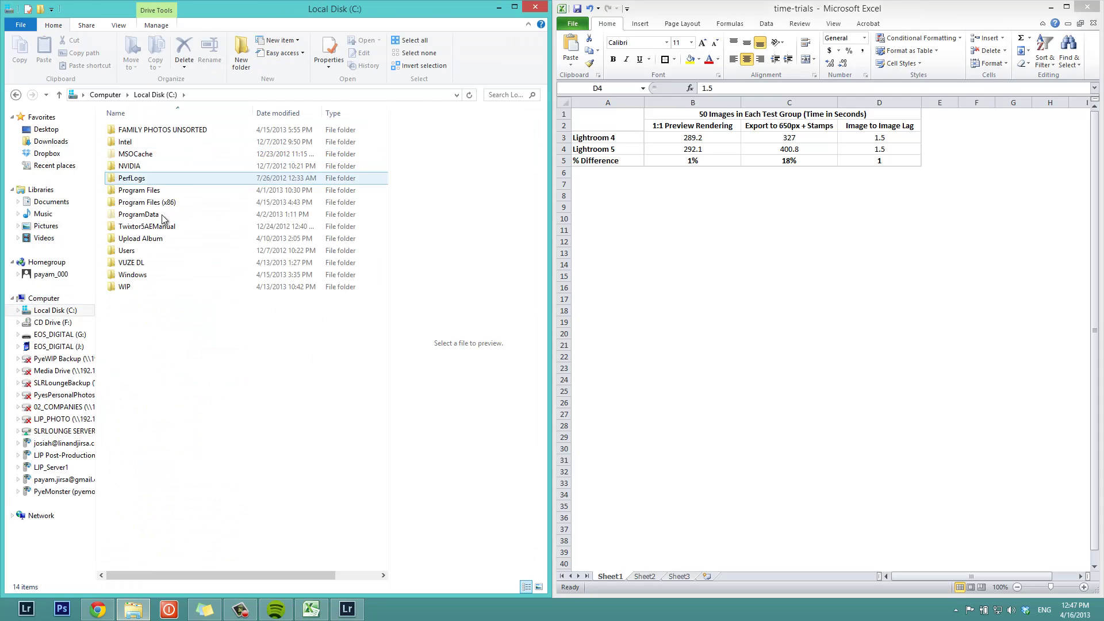
double_click(140, 290)
double_click(189, 187)
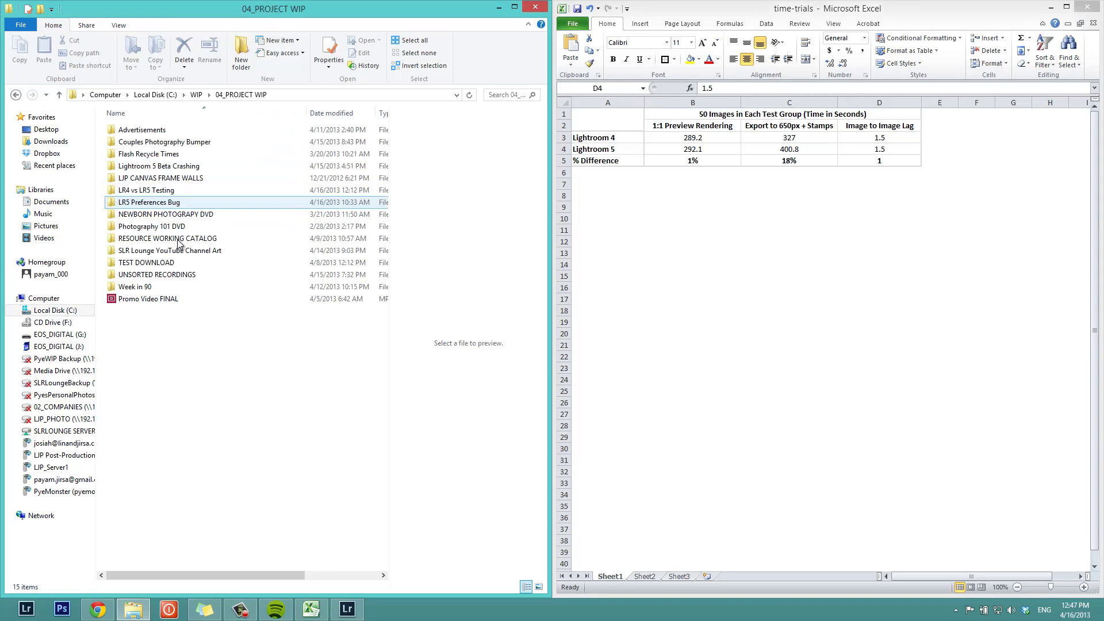
double_click(198, 190)
Step: Look inside the LR4 Catalog and LR5 Catalog folders, returning to LR4 vs LR5 Testing
left_click(167, 130)
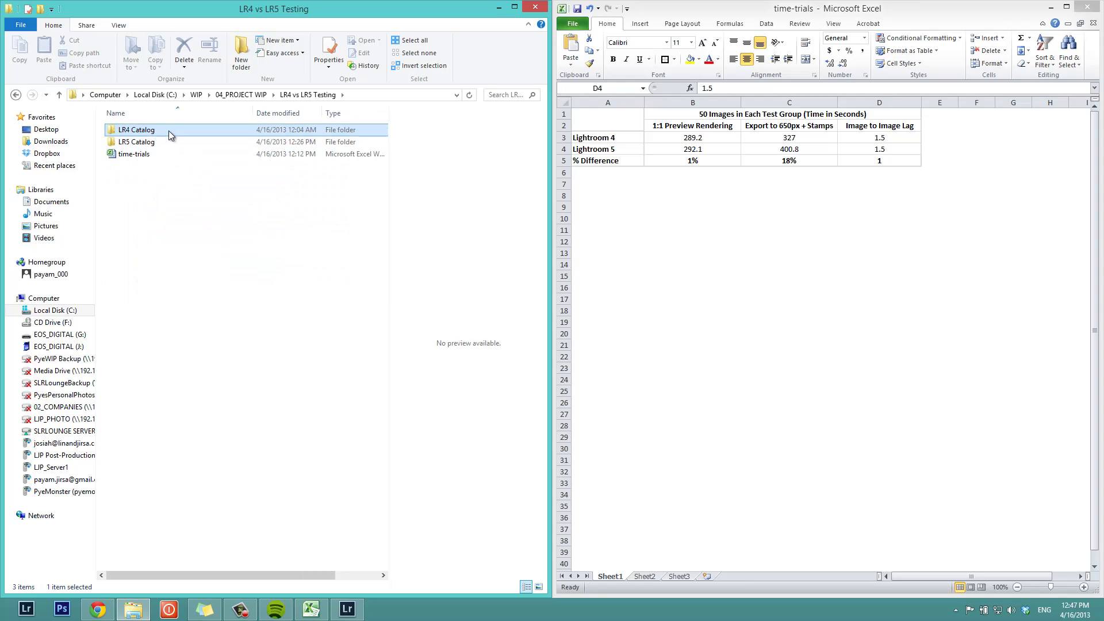
double_click(170, 133)
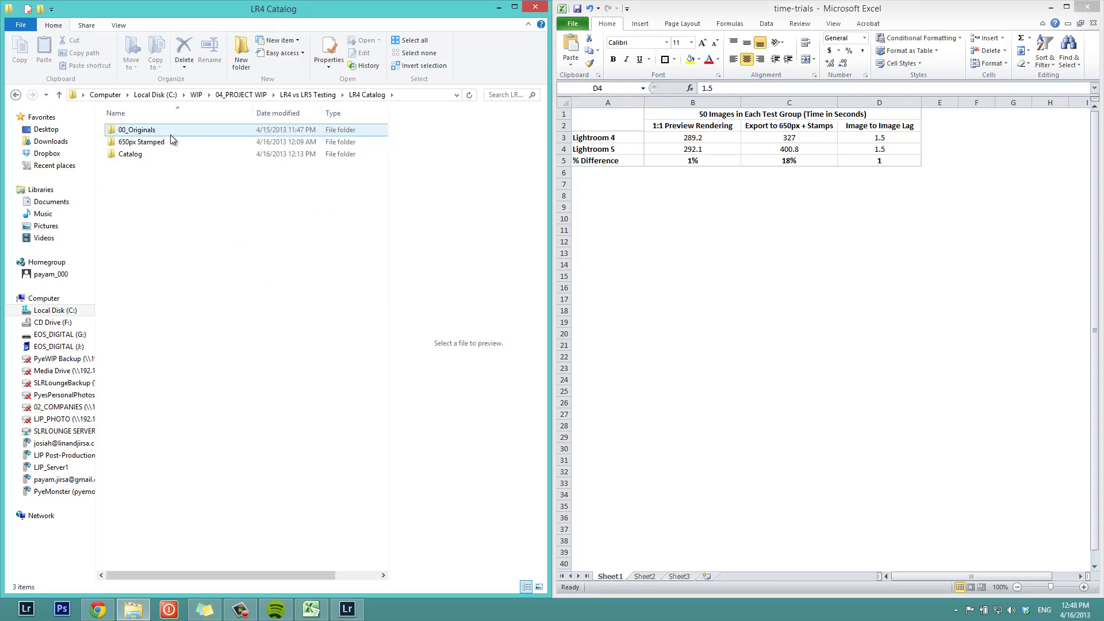
key("BackSpace")
double_click(160, 144)
key("BackSpace")
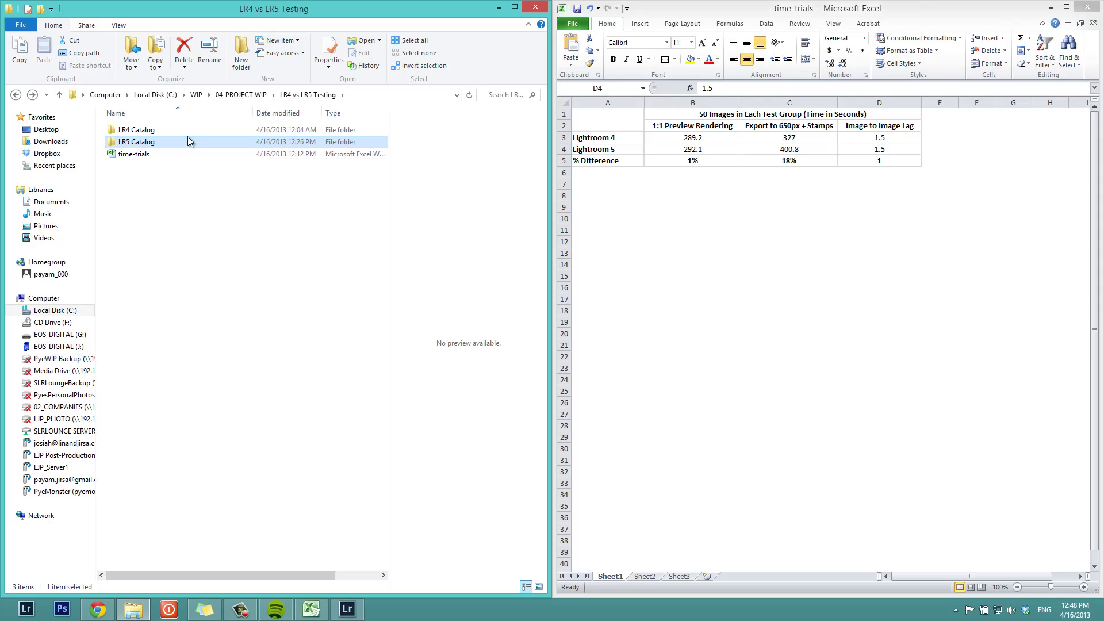
left_click(681, 161)
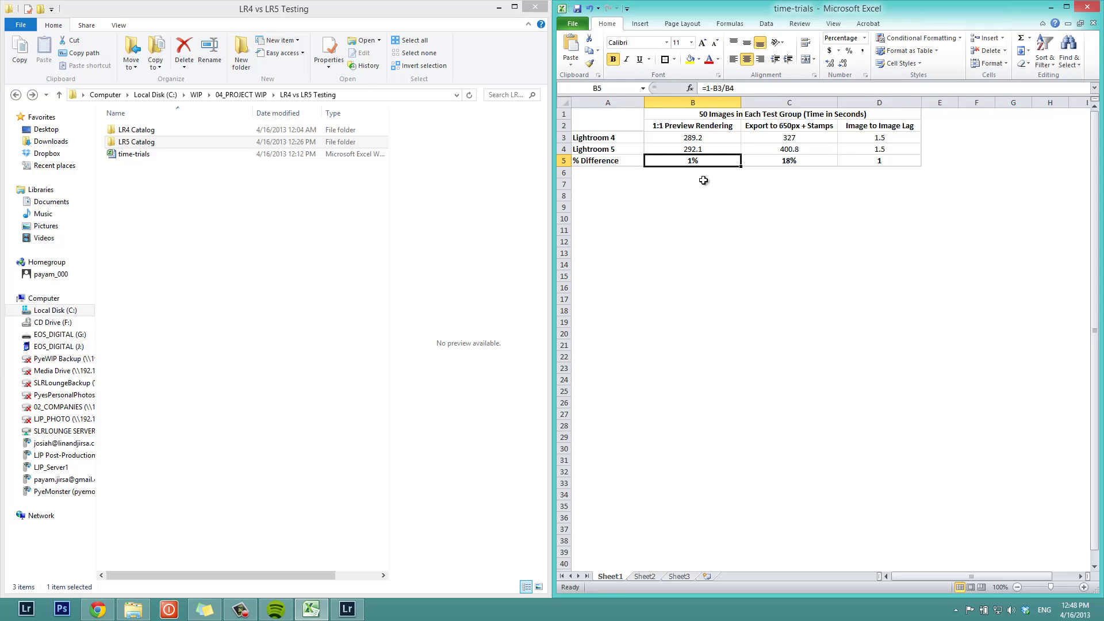
key("Up")
key("Up")
key("Up")
key("Right")
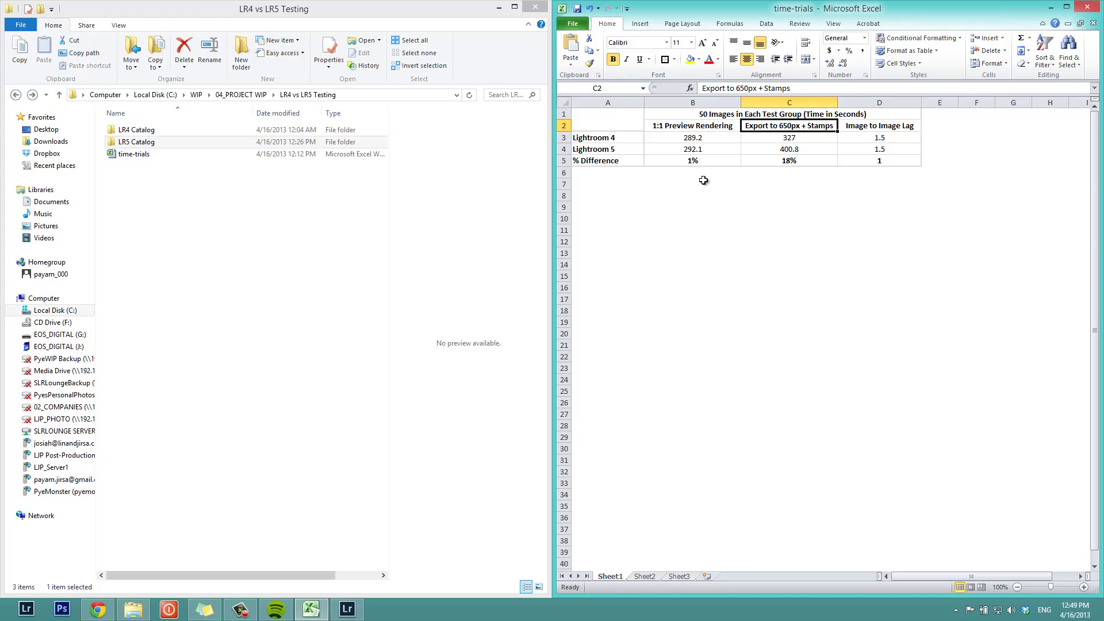
key("Right")
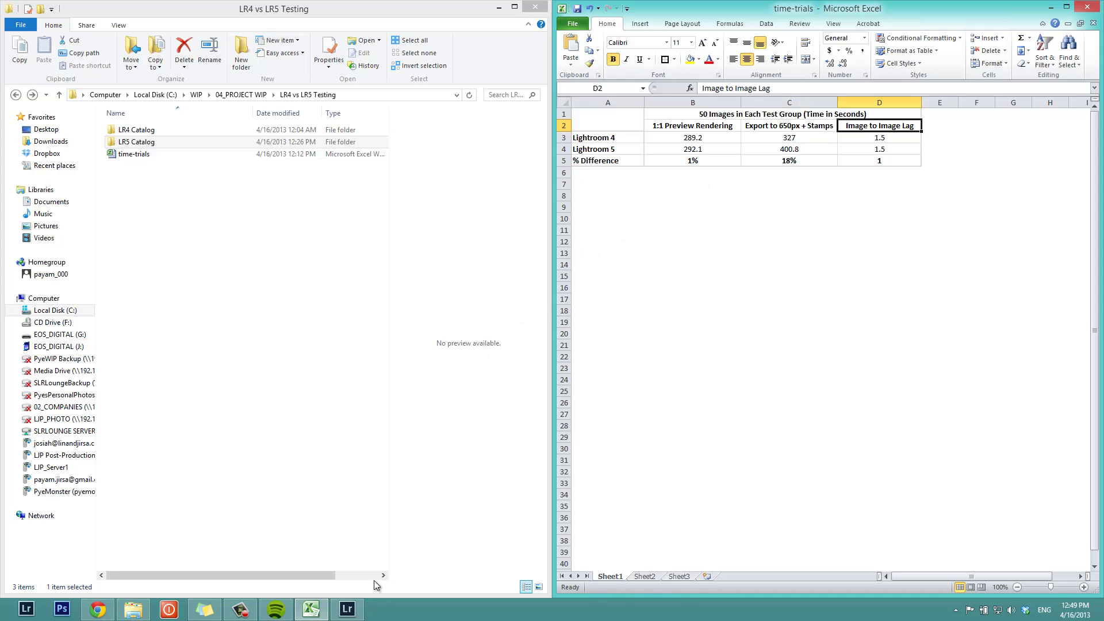
Step: Back in Lightroom, step back through several earlier photos in the filmstrip
left_click(347, 608)
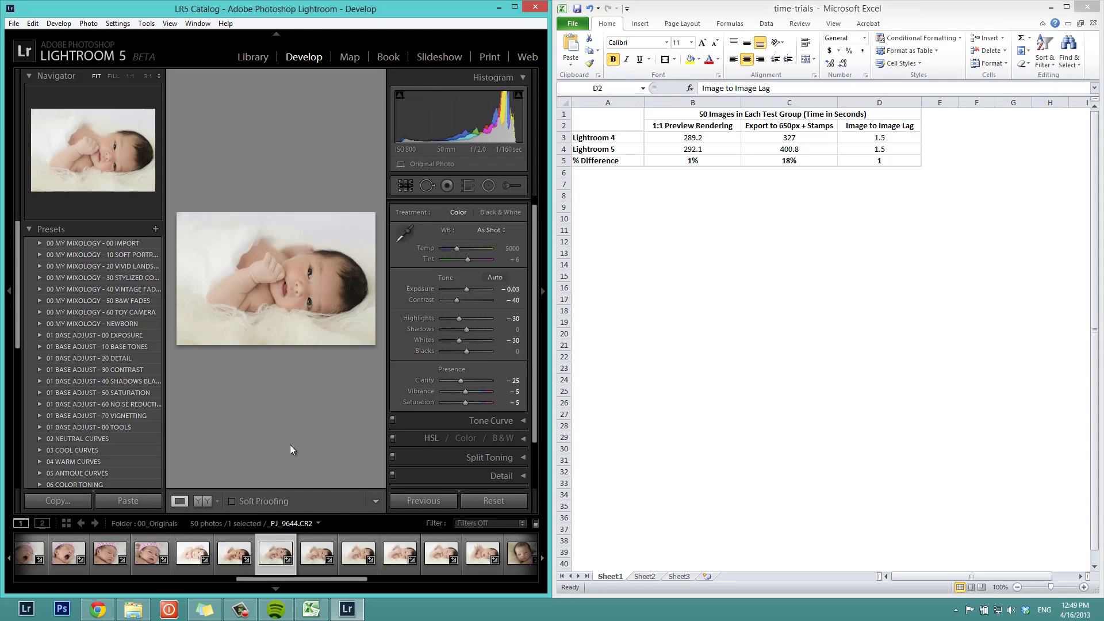
key("Left")
key("Left")
key("Left")
key("Left")
key("Left")
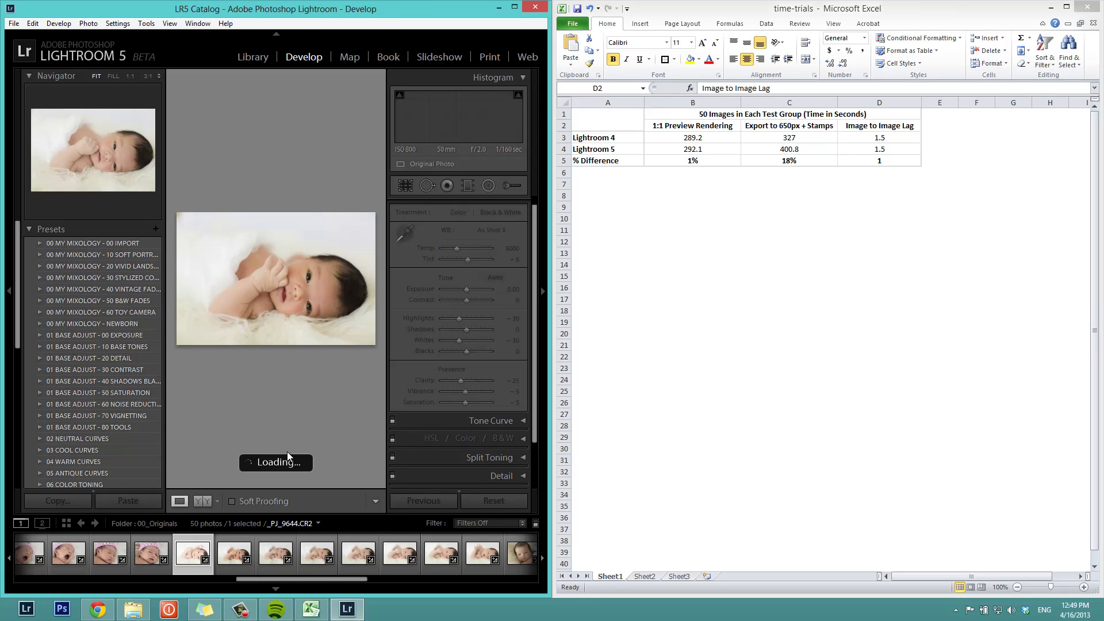
key("Left")
key("Left")
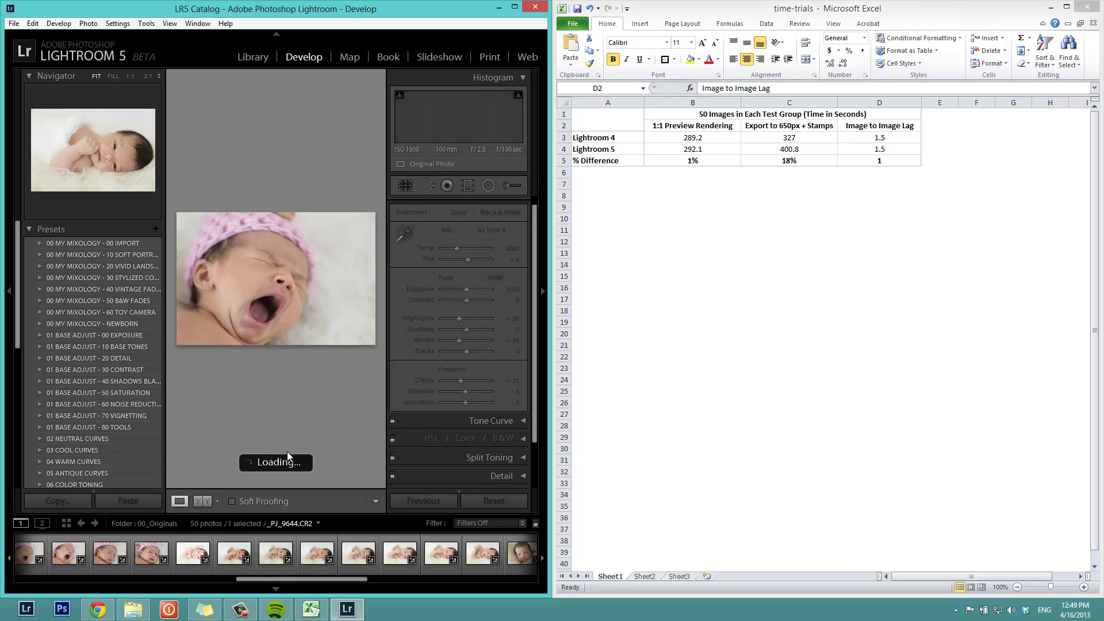
key("Left")
key("Left")
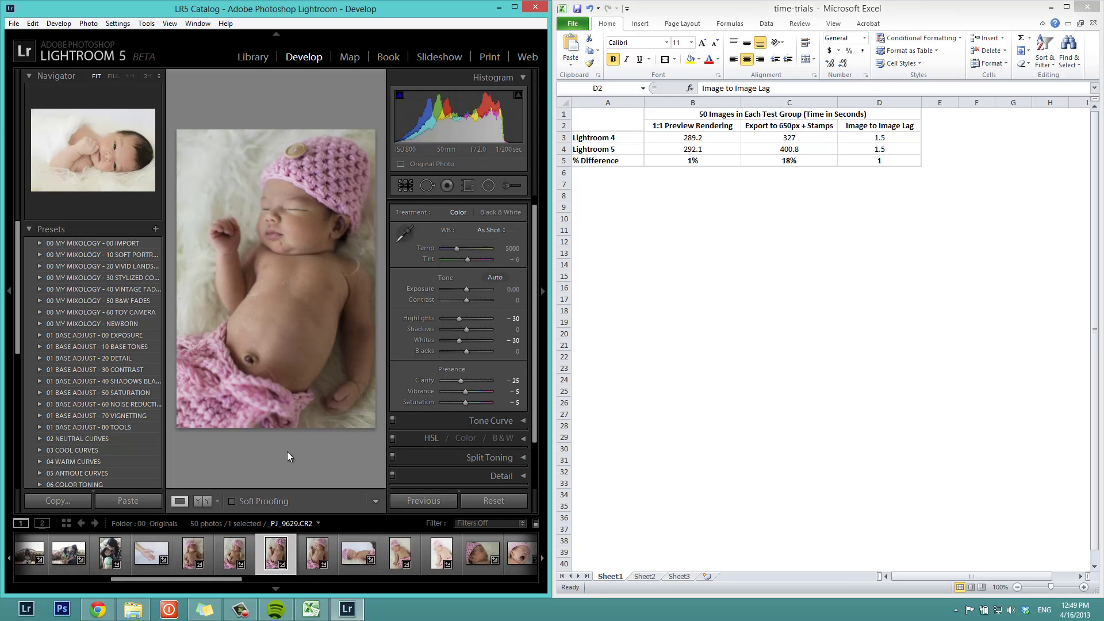
scroll(199, 568, "up", 5)
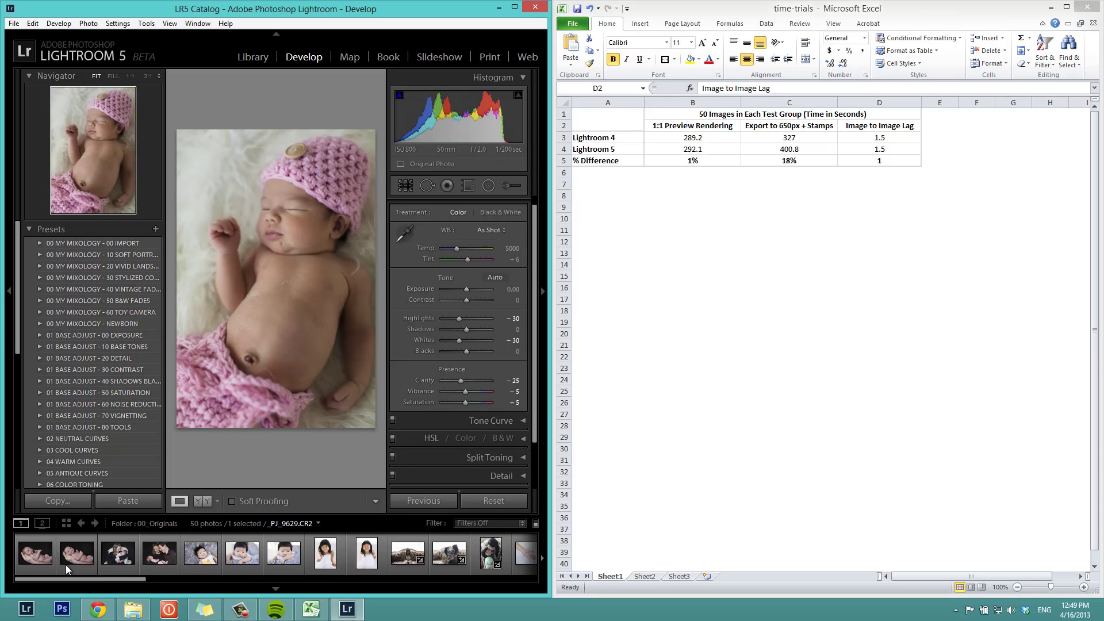
Step: Select the first newborn photo, then highlight the Lightroom 5 image-to-image lag in cell D4
left_click(34, 553)
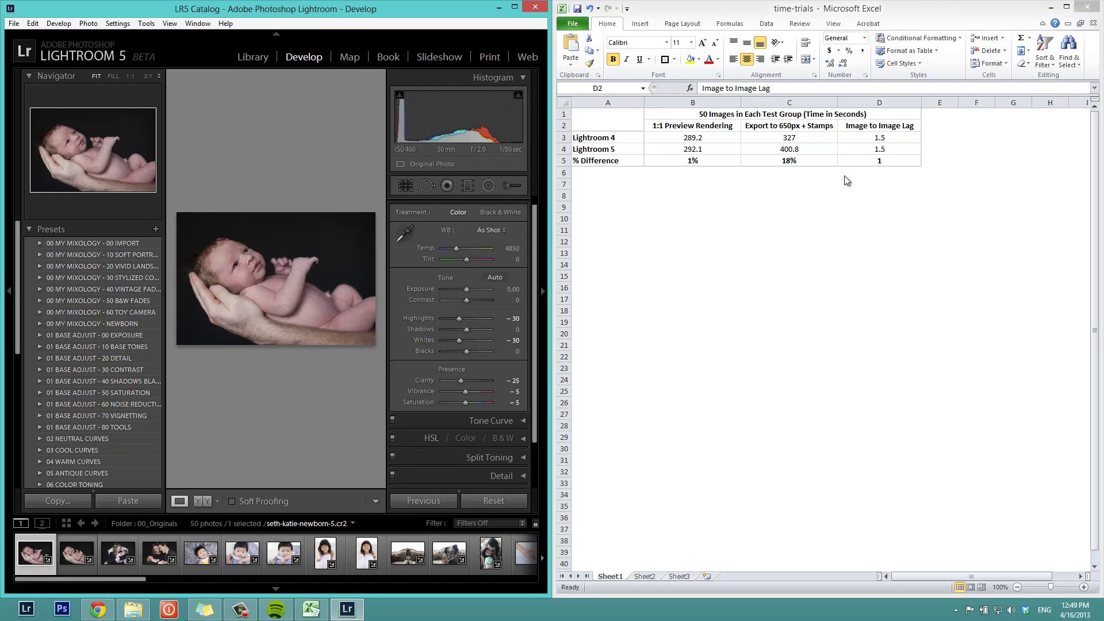
left_click(872, 153)
left_click(872, 150)
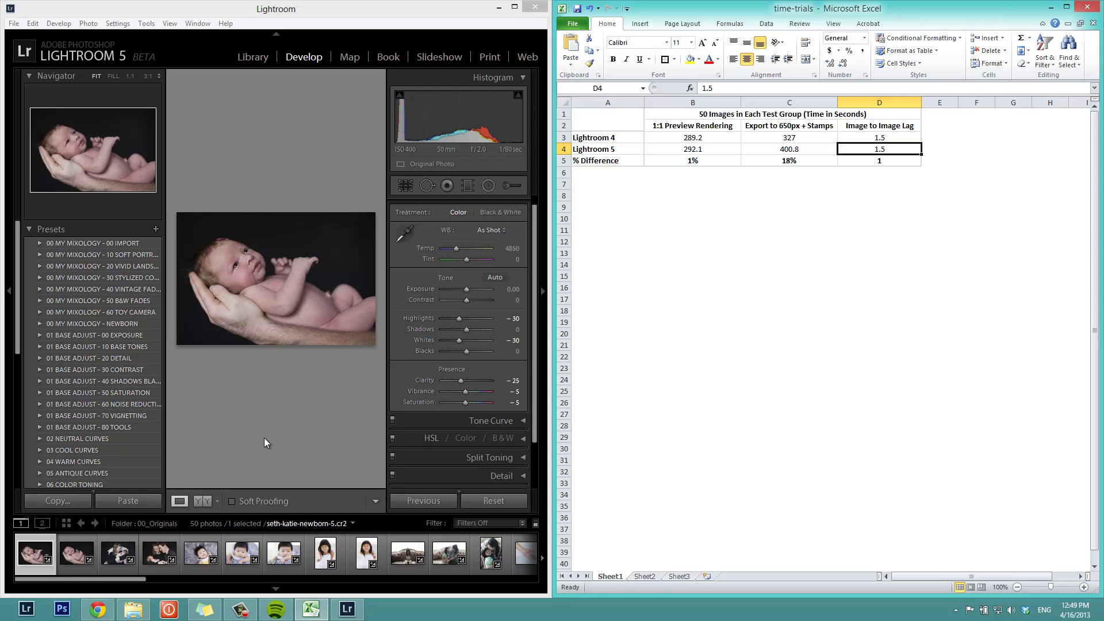
Step: From the first newborn photo, advance two photos to show each one's load time
left_click(28, 554)
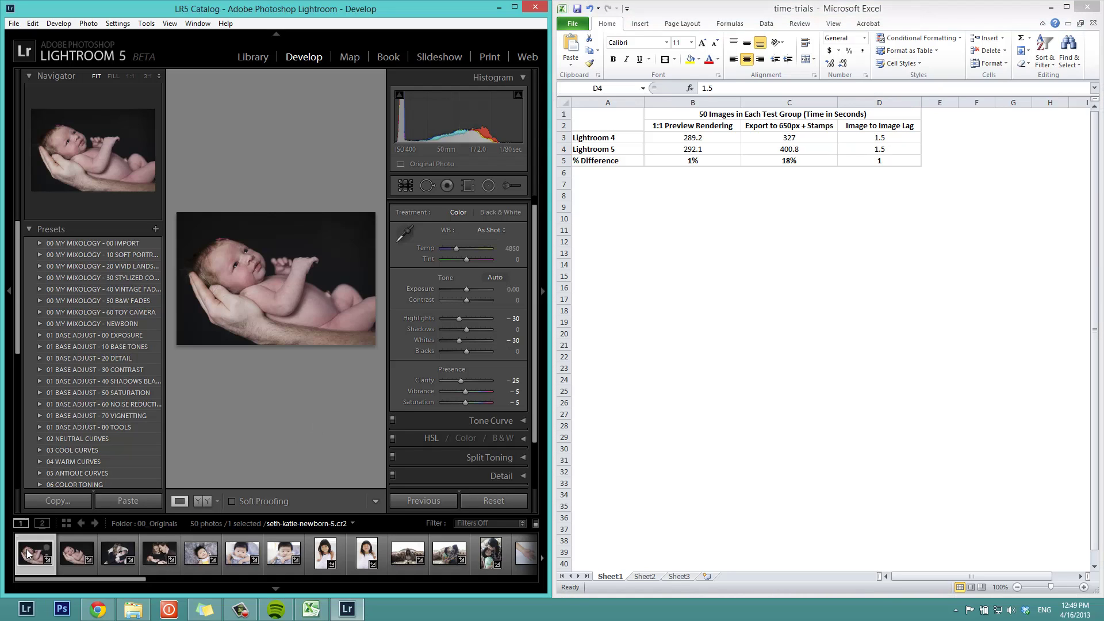
key("Right")
key("Right")
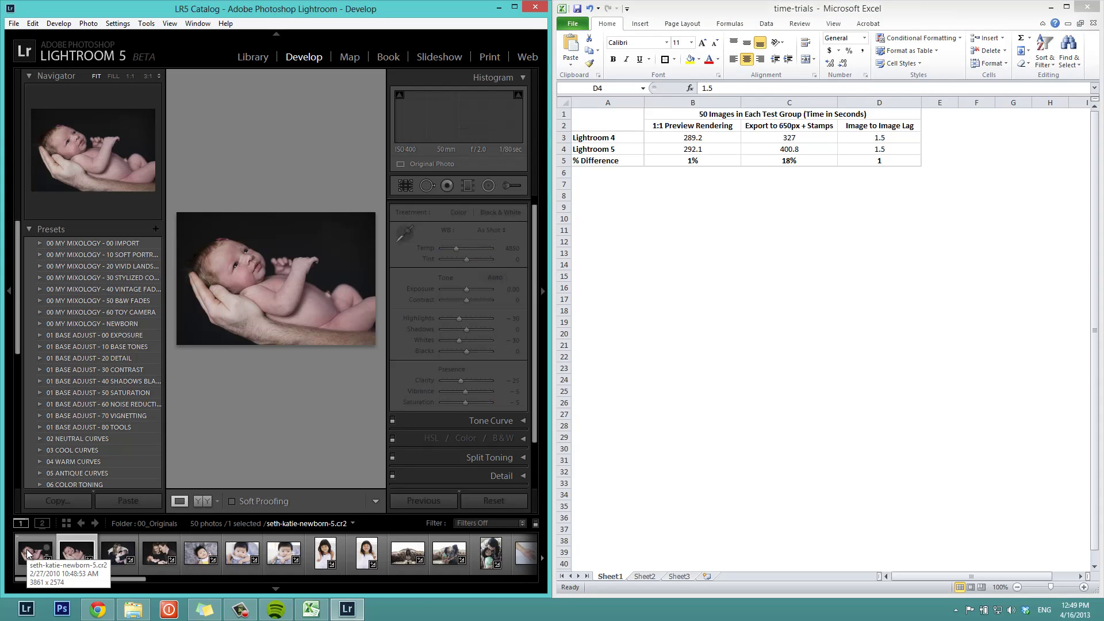
key("Right")
key("Right")
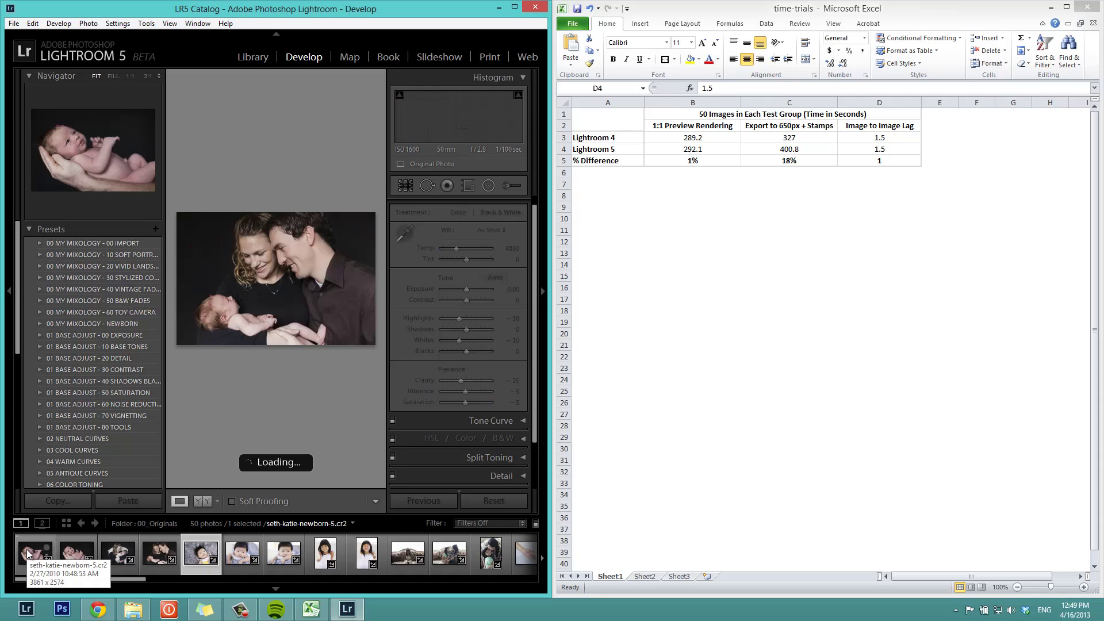